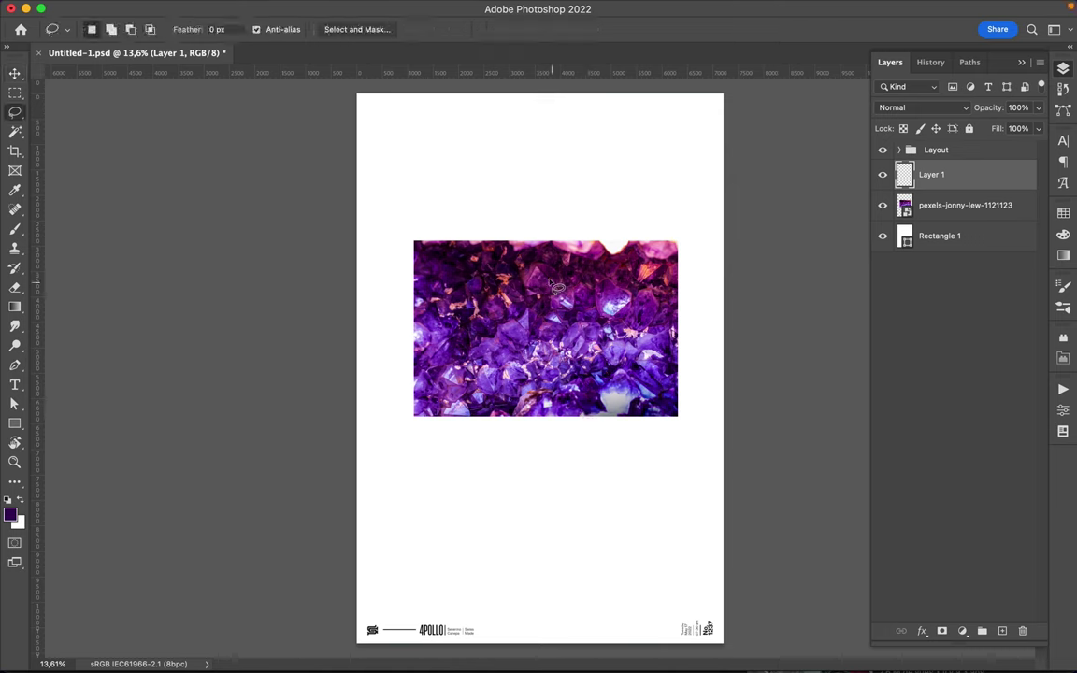
Step: Pick dark purple and sketch an outline around the photo plus a small crossed box above it
left_click(1063, 213)
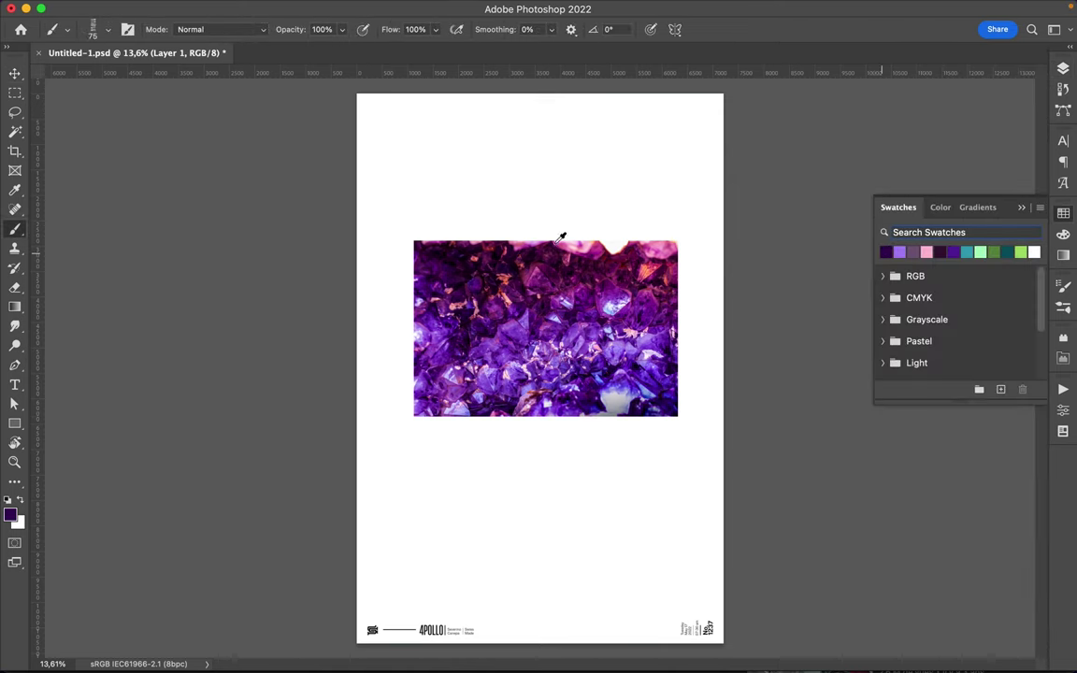
mouse_move(414, 242)
left_mouse_down()
mouse_move(472, 420)
mouse_move(413, 245)
mouse_move(681, 245)
mouse_move(412, 420)
mouse_move(678, 236)
mouse_move(624, 419)
mouse_move(409, 383)
mouse_move(500, 234)
mouse_move(687, 379)
mouse_move(527, 419)
mouse_move(414, 322)
mouse_move(659, 245)
mouse_move(683, 412)
mouse_move(416, 422)
mouse_move(500, 238)
mouse_move(691, 363)
mouse_move(504, 428)
mouse_move(419, 416)
mouse_move(458, 427)
left_mouse_up()
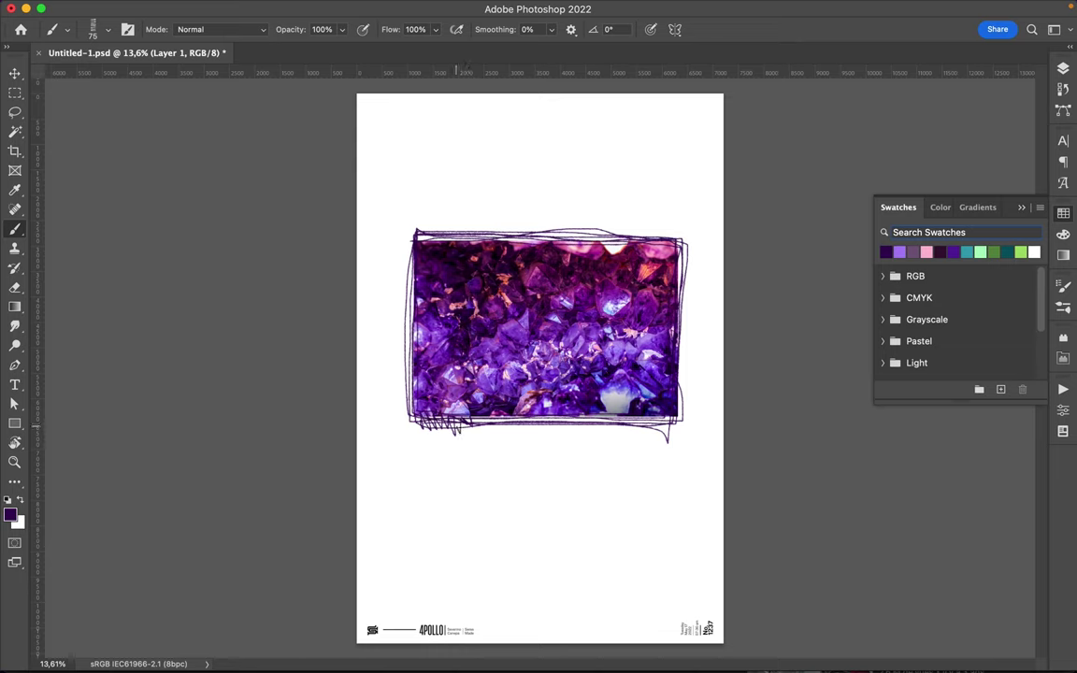
left_click_drag(640, 210, 673, 232)
left_click_drag(634, 204, 645, 224)
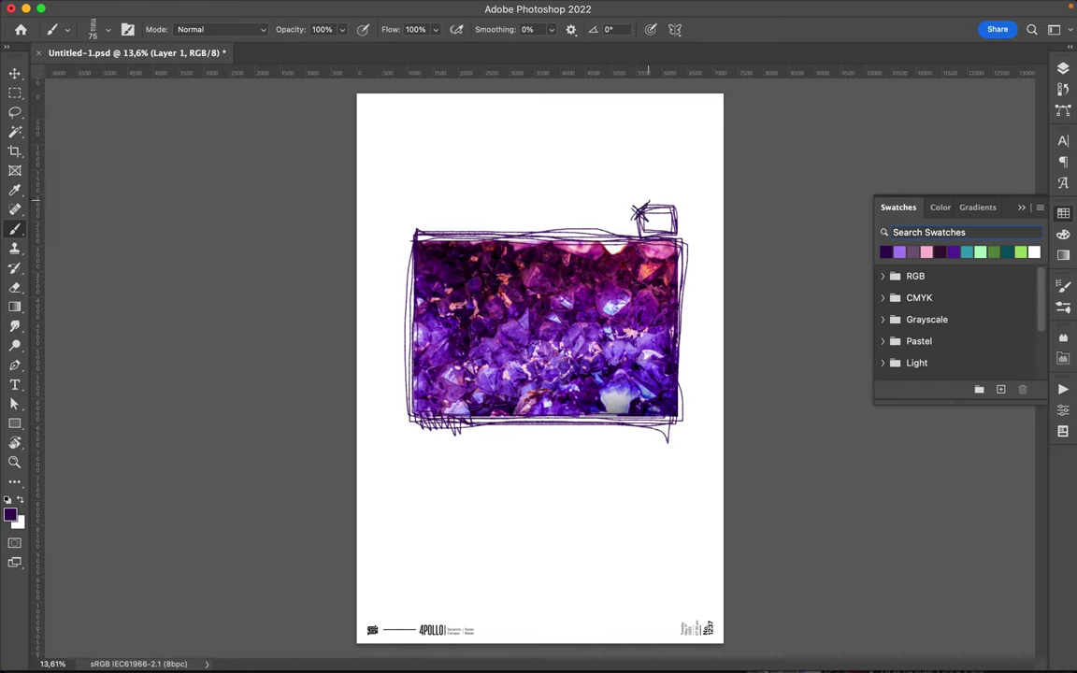
Step: Draw loose lines at the page's top-left, above and below the photo, then lasso a photo piece
left_click_drag(368, 173, 357, 98)
left_click_drag(723, 182, 578, 202)
left_click_drag(356, 452, 521, 458)
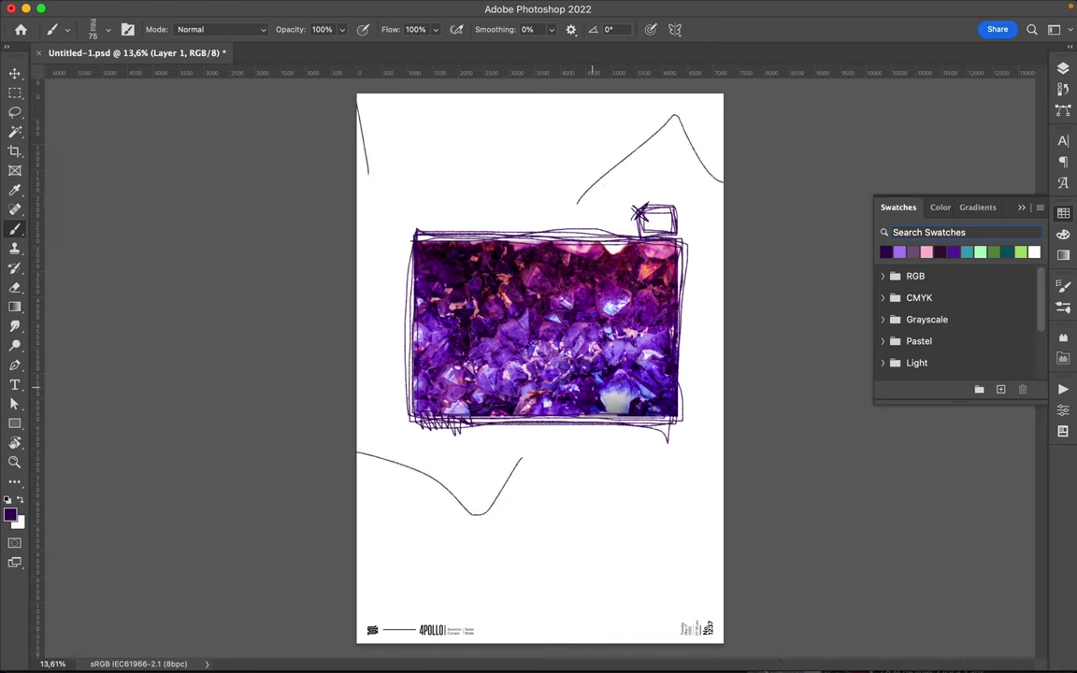
key("l")
mouse_move(549, 281)
left_mouse_down()
mouse_move(622, 399)
mouse_move(505, 267)
left_mouse_up()
Step: Copy the lassoed piece to its own layer, rotate it upright and place it below the photo
right_click(490, 285)
left_click(486, 271)
key("v")
left_click_drag(580, 331, 582, 513)
key("ctrl+t")
left_click_drag(629, 447, 631, 577)
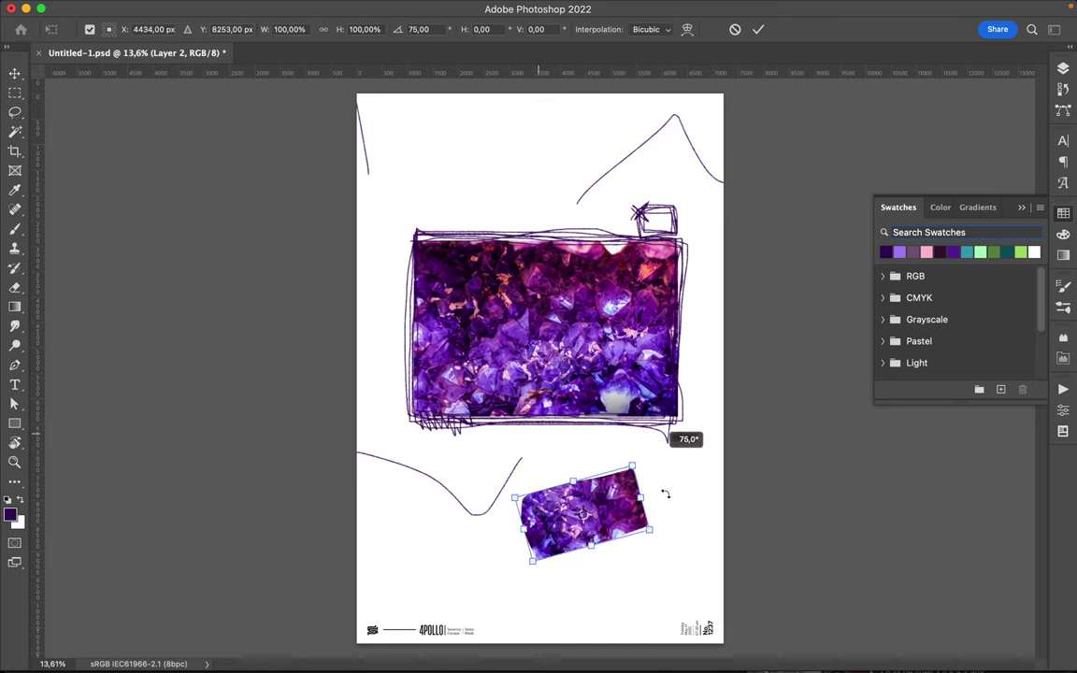
key("Return")
mouse_move(607, 526)
left_mouse_down()
mouse_move(655, 570)
mouse_move(651, 528)
left_mouse_up()
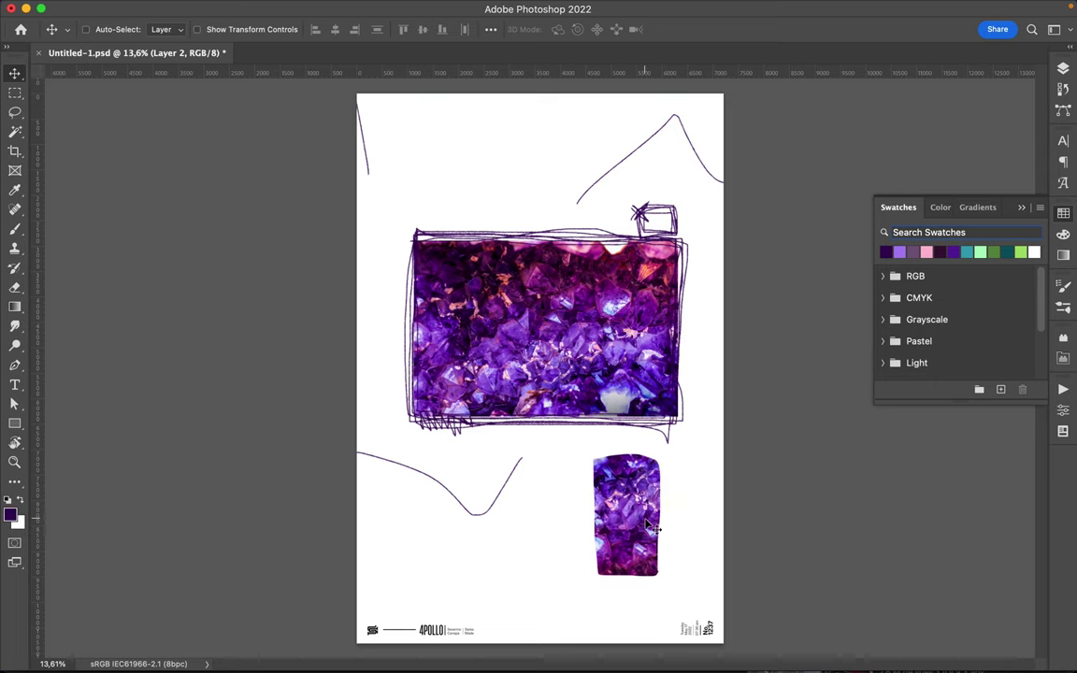
Step: On Layer 1, sketch dark purple lines around the left, top and right of the small piece
key("b")
left_click(1063, 68)
left_click(962, 175)
mouse_move(591, 456)
left_mouse_down()
mouse_move(591, 552)
mouse_move(658, 577)
left_mouse_up()
left_click_drag(591, 575, 666, 551)
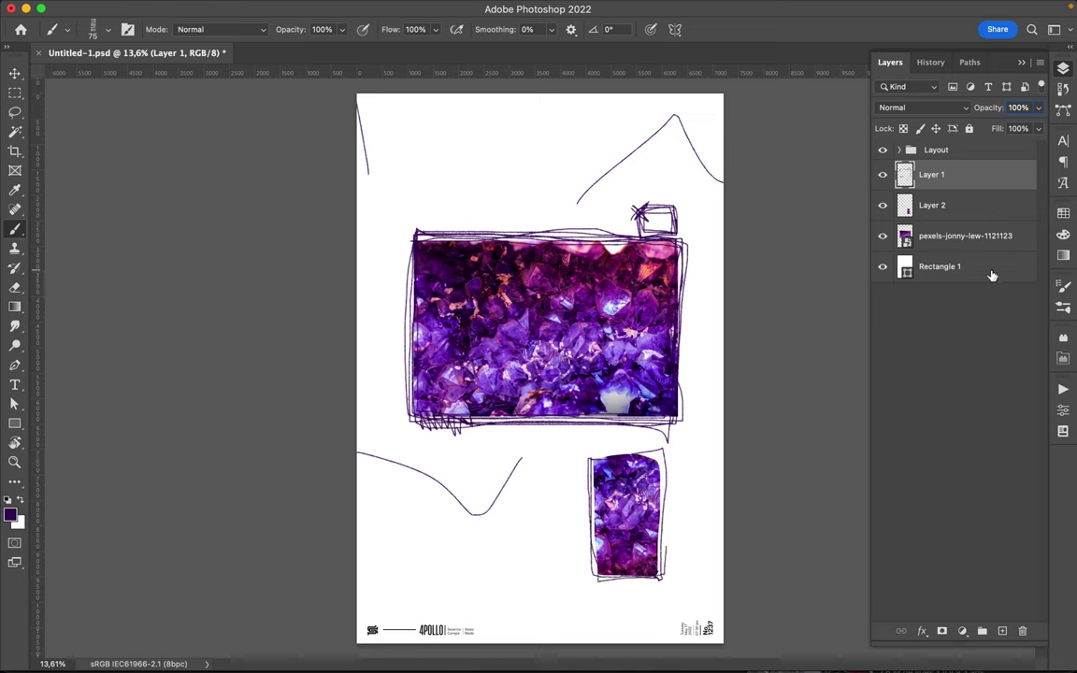
Step: Set pink as the paint colour and select the Thinning Ink brush preset
left_click(1063, 213)
left_click(885, 252)
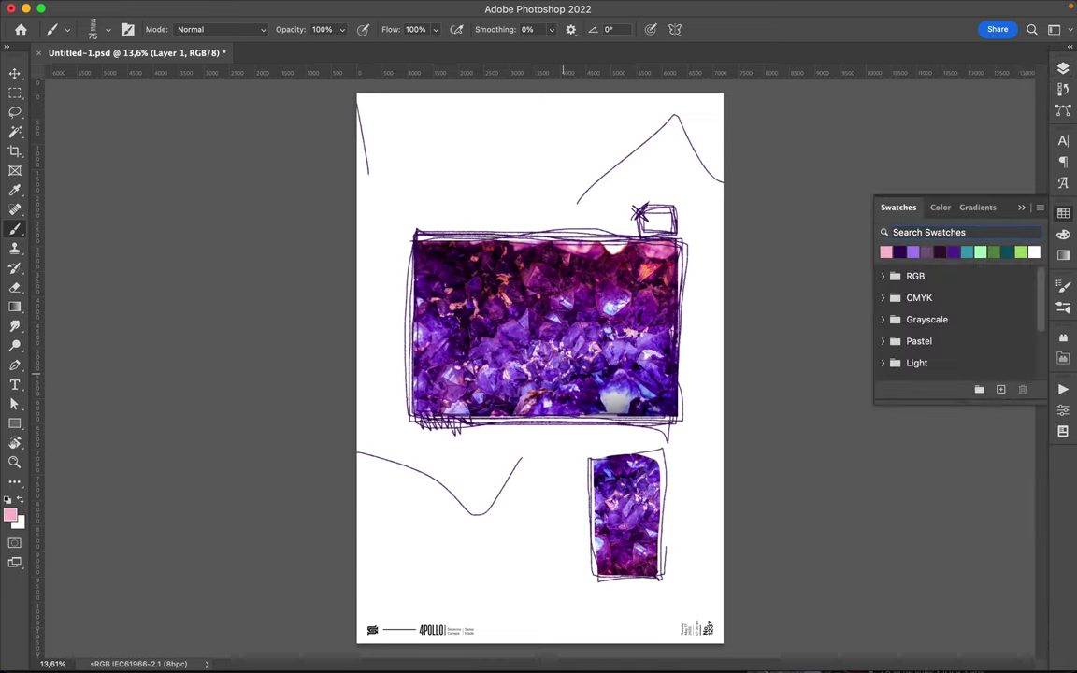
right_click(581, 223)
scroll(679, 507, "down", 3)
left_click(679, 507)
left_click(661, 548)
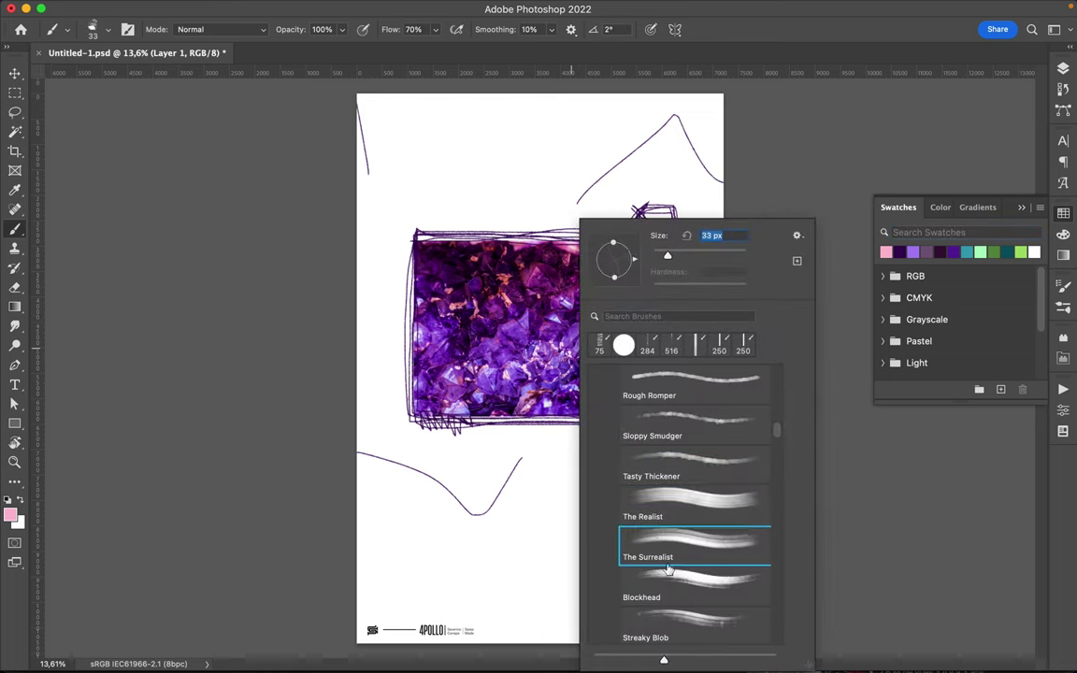
scroll(661, 548, "down", 2)
left_click(673, 487)
left_click(695, 571)
scroll(696, 550, "down", 4)
scroll(696, 523, "down", 3)
scroll(696, 533, "up", 6)
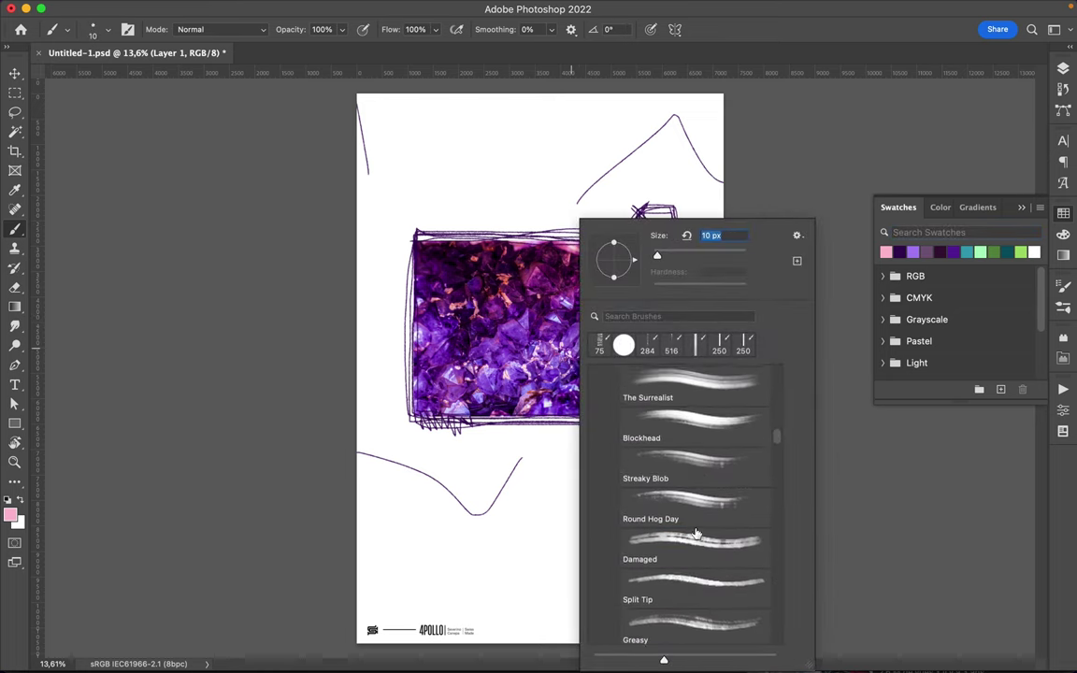
scroll(696, 533, "down", 10)
left_click(692, 505)
key("Return")
Step: Paint short pink strokes at the photo's upper-left and add a new layer above Rectangle 1
mouse_move(405, 258)
left_mouse_down()
mouse_move(427, 258)
mouse_move(446, 281)
left_mouse_up()
left_click(1060, 90)
left_click(940, 266)
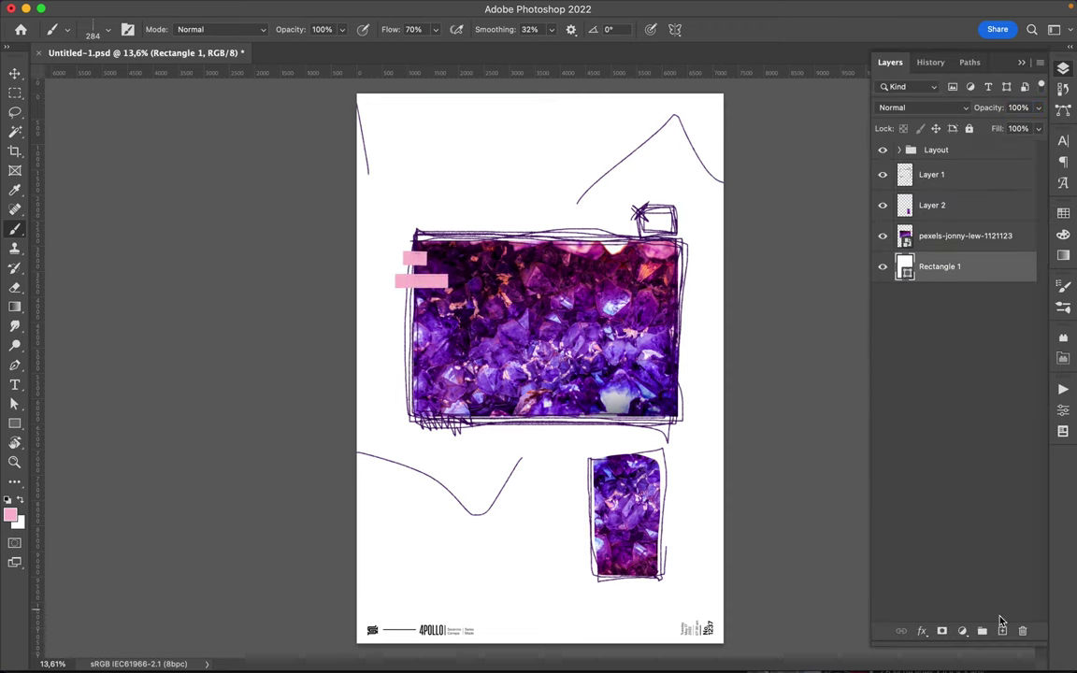
left_click(1001, 631)
Step: Paint long pink strokes along the photo's edges, both page sides, the small piece and the top-left
left_click_drag(666, 243, 668, 388)
left_click_drag(716, 202, 716, 445)
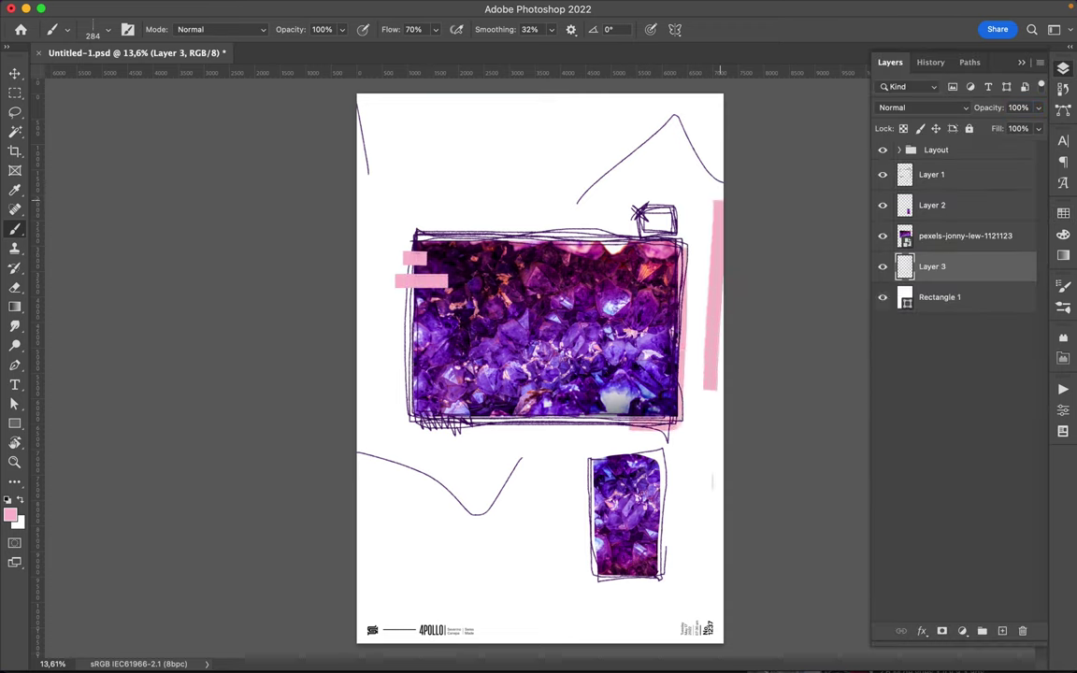
left_click_drag(364, 348, 364, 511)
mouse_move(452, 462)
left_mouse_down()
mouse_move(587, 469)
mouse_move(587, 507)
left_mouse_up()
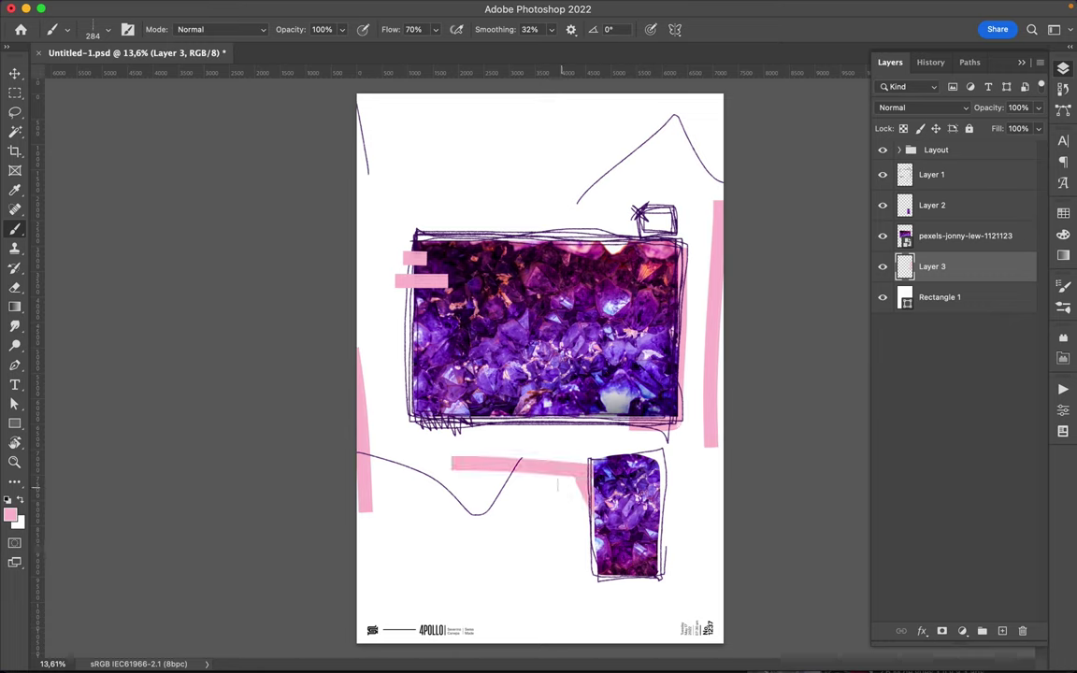
left_click_drag(669, 453, 669, 524)
mouse_move(432, 226)
left_mouse_down()
mouse_move(636, 228)
mouse_move(675, 216)
left_mouse_up()
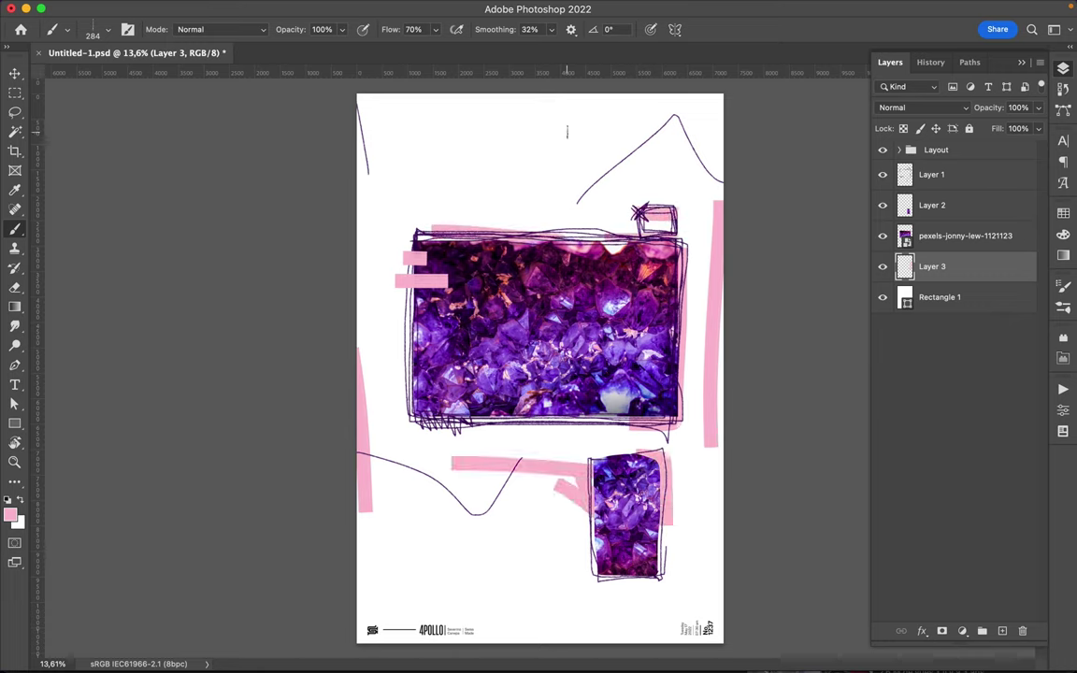
left_click_drag(358, 99, 506, 100)
Step: Switch to the One Drag brush preset
scroll(537, 371, "down", 2)
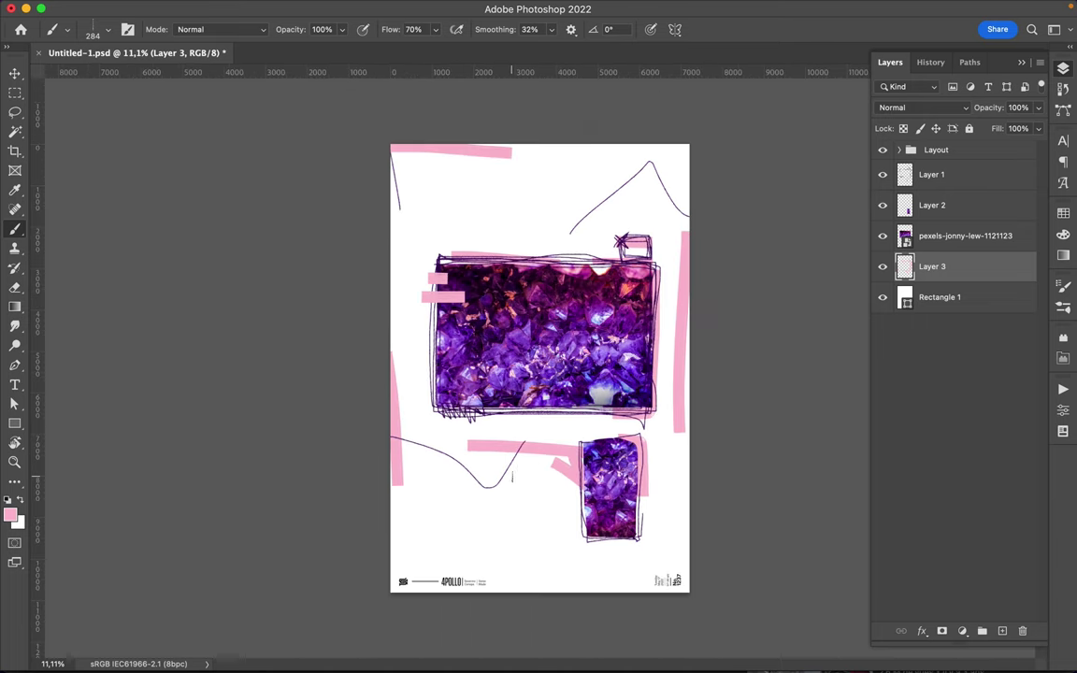
right_click(579, 221)
scroll(705, 440, "down", 1)
scroll(697, 449, "up", 1)
left_click(697, 430)
key("Return")
Step: Add a new layer above Layer 2 and paint pink cross and vertical strokes on the photo
left_click(932, 204)
left_click(1002, 631)
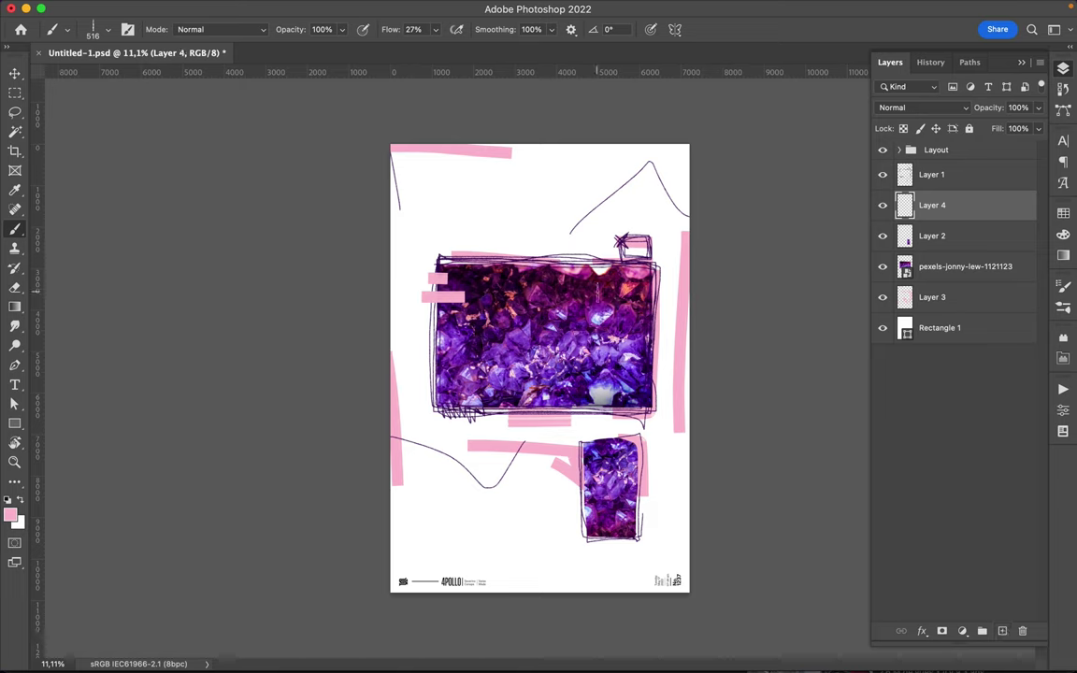
left_click_drag(636, 273, 600, 309)
left_click_drag(452, 369, 452, 463)
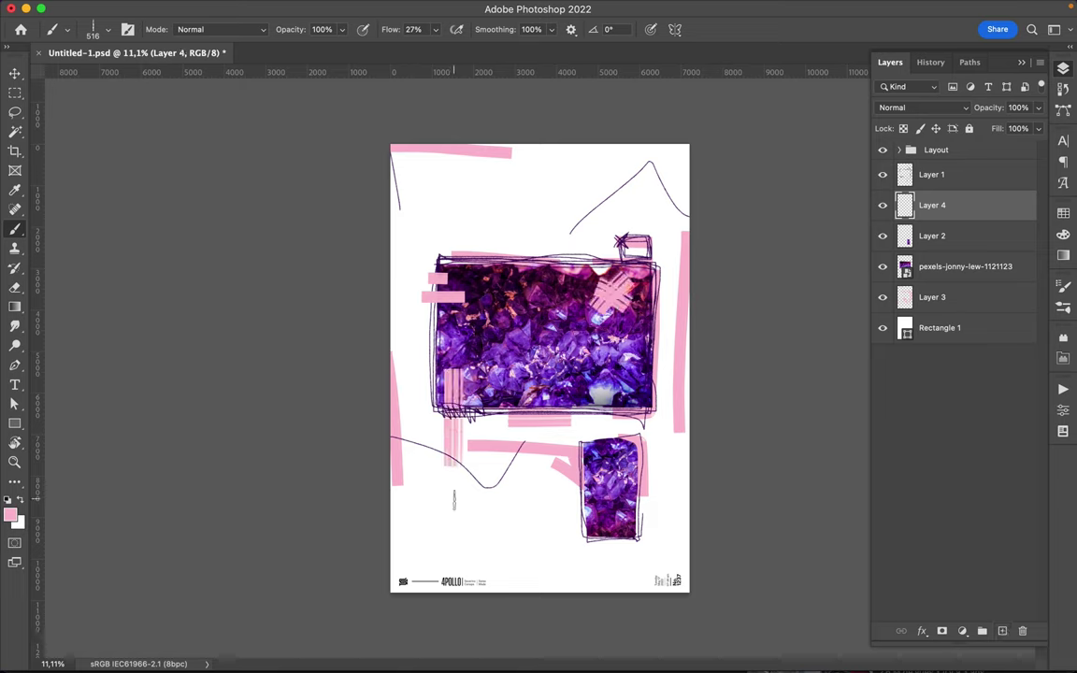
Step: Pick violet, add another new layer and choose a different brush preset
left_click(1063, 211)
left_click(913, 251)
left_click(1063, 211)
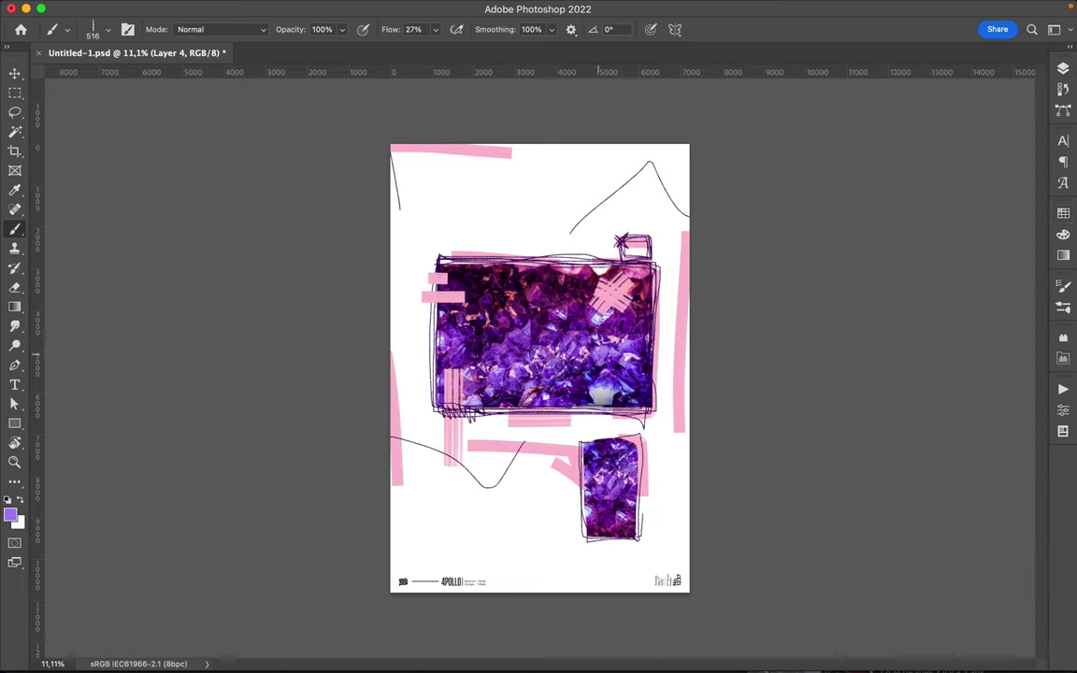
left_click(1063, 68)
left_click(1002, 631)
right_click(542, 433)
double_click(648, 500)
Step: Paint violet strokes above the photo, a square on its right, and bars over the small piece
mouse_move(442, 245)
left_mouse_down()
mouse_move(495, 242)
mouse_move(447, 255)
left_mouse_up()
left_click_drag(572, 327, 579, 397)
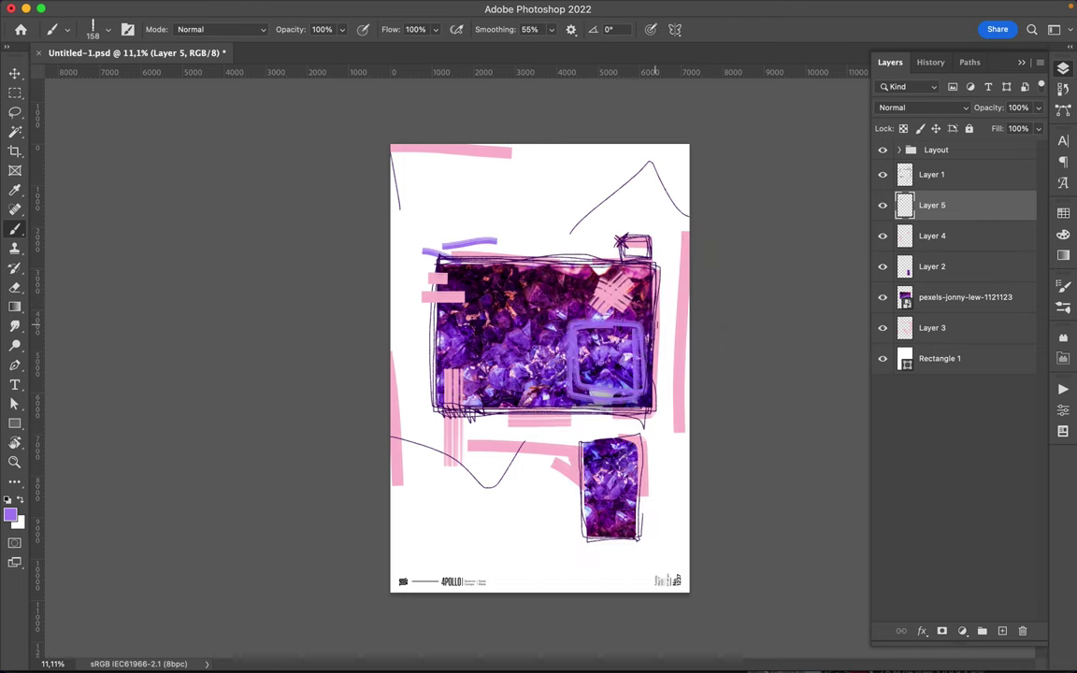
mouse_move(603, 486)
left_mouse_down()
mouse_move(591, 542)
mouse_move(626, 523)
left_mouse_up()
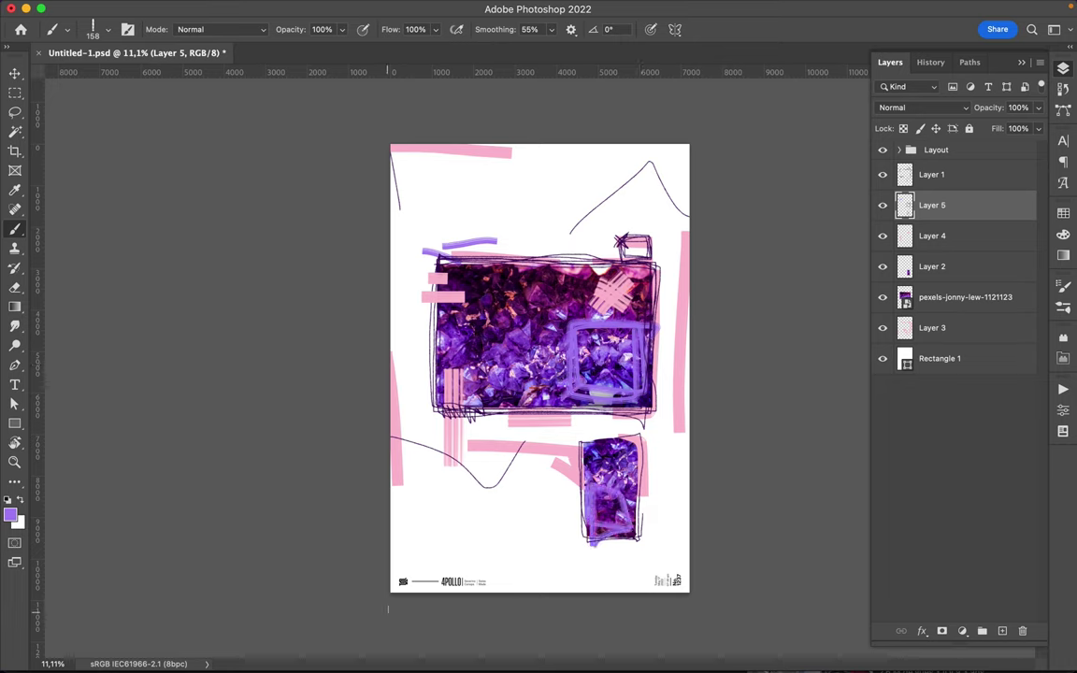
left_click_drag(391, 589, 579, 589)
left_click_drag(430, 479, 565, 447)
right_click(634, 453)
Step: Set an 11 px Hard Round brush and draw thin dark lines and a zigzag around the photo
scroll(634, 453, "up", 10)
left_click(634, 444)
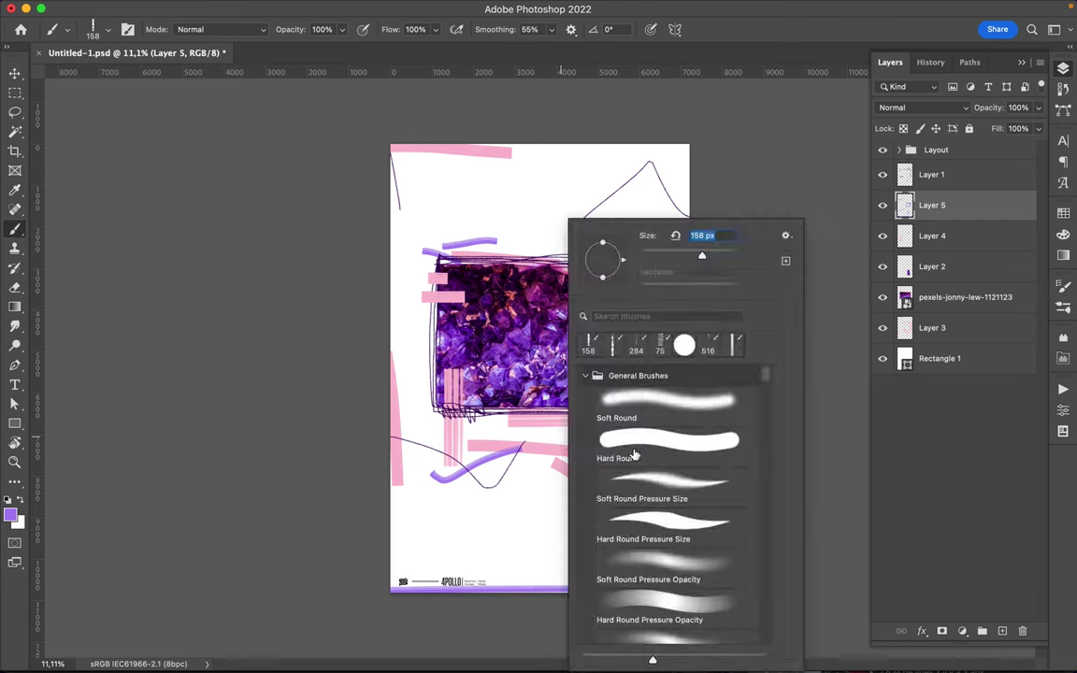
type("11")
key("Return")
left_click_drag(432, 409, 394, 338)
left_click_drag(595, 241, 603, 251)
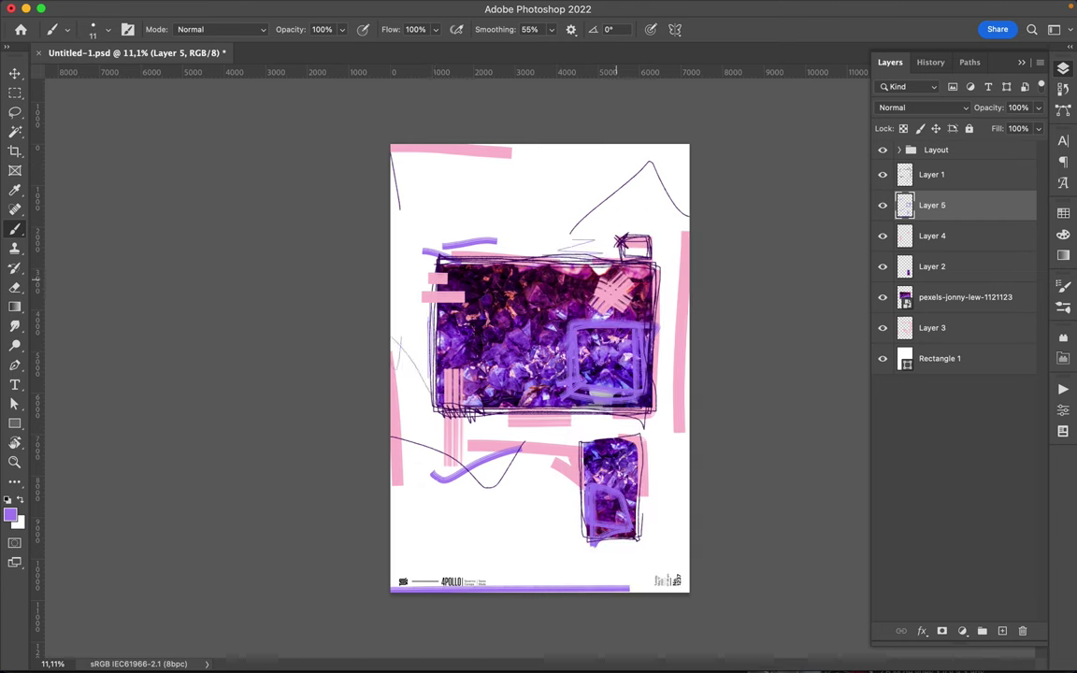
left_click_drag(674, 224, 675, 321)
Step: Add a purple circle scribble, dark lines along the lower photo, faint scribbles and a left-side line
left_click_drag(487, 297, 487, 294)
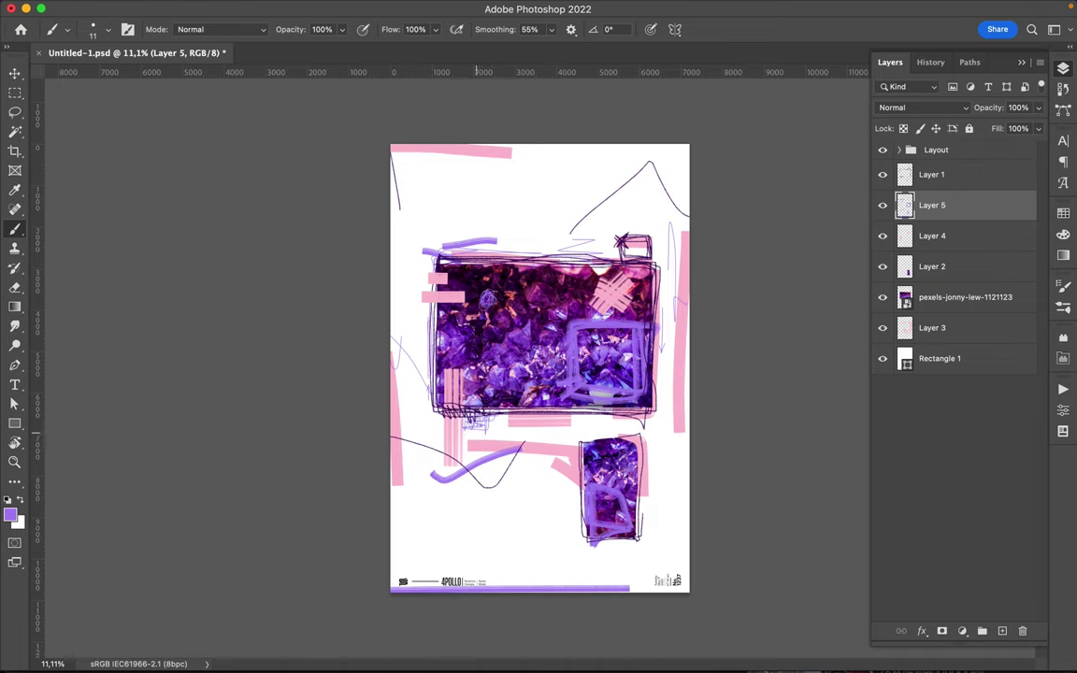
scroll(439, 374, "up", 2)
scroll(534, 376, "up", 3)
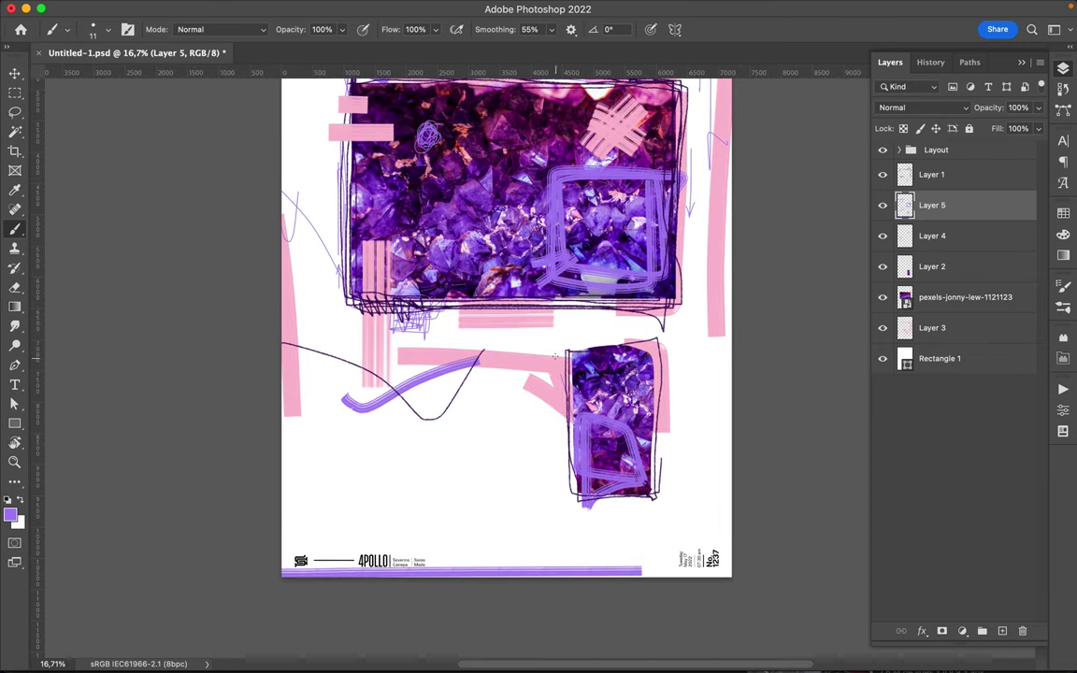
mouse_move(565, 413)
left_mouse_down()
mouse_move(564, 501)
mouse_move(563, 348)
mouse_move(657, 412)
left_mouse_up()
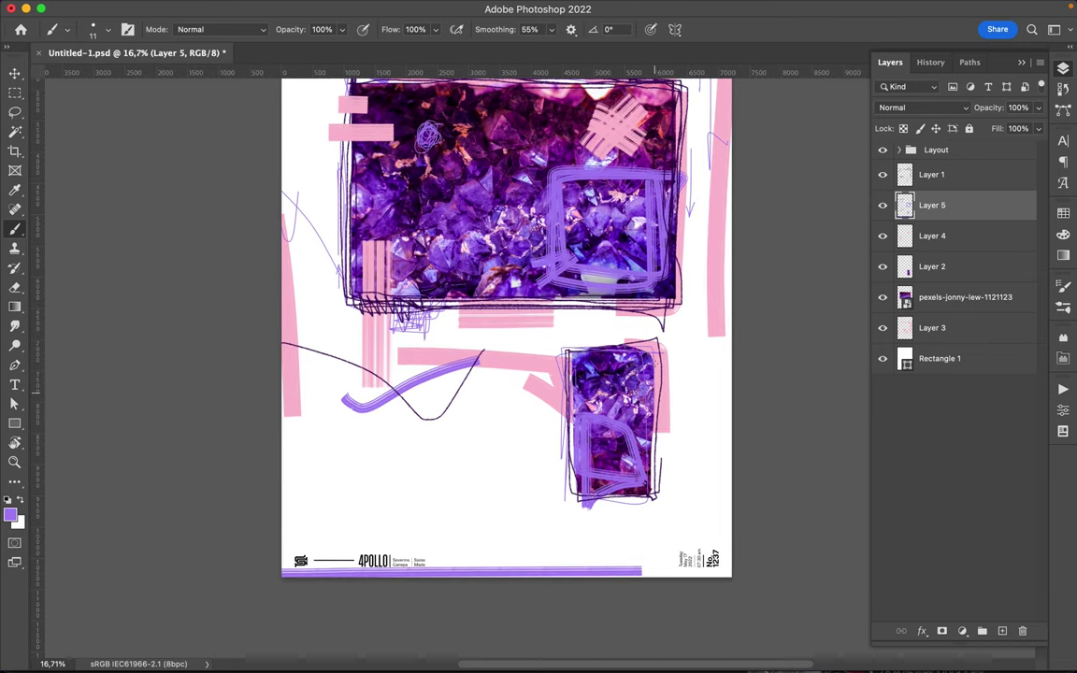
left_click_drag(568, 423, 567, 359)
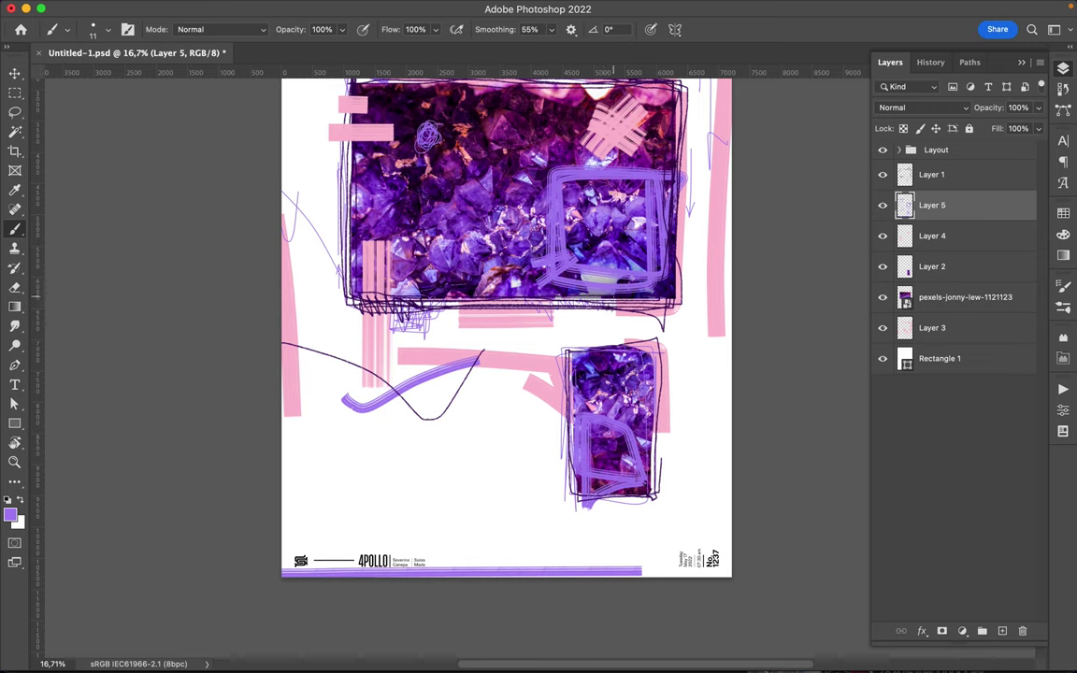
left_click_drag(412, 263, 474, 293)
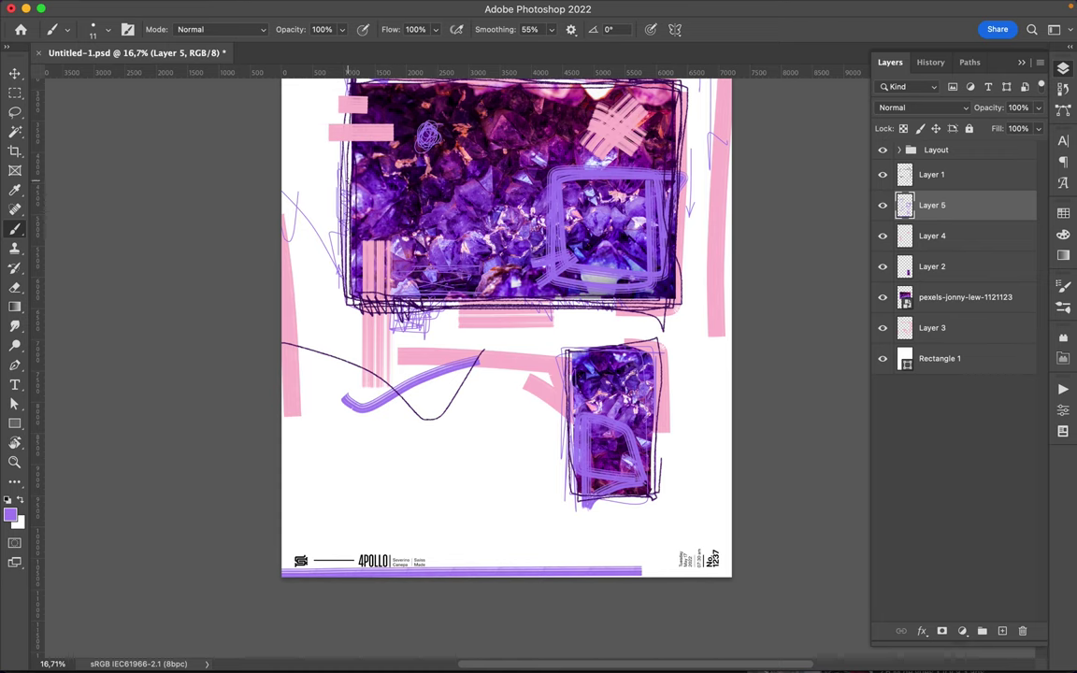
scroll(505, 327, "up", 3)
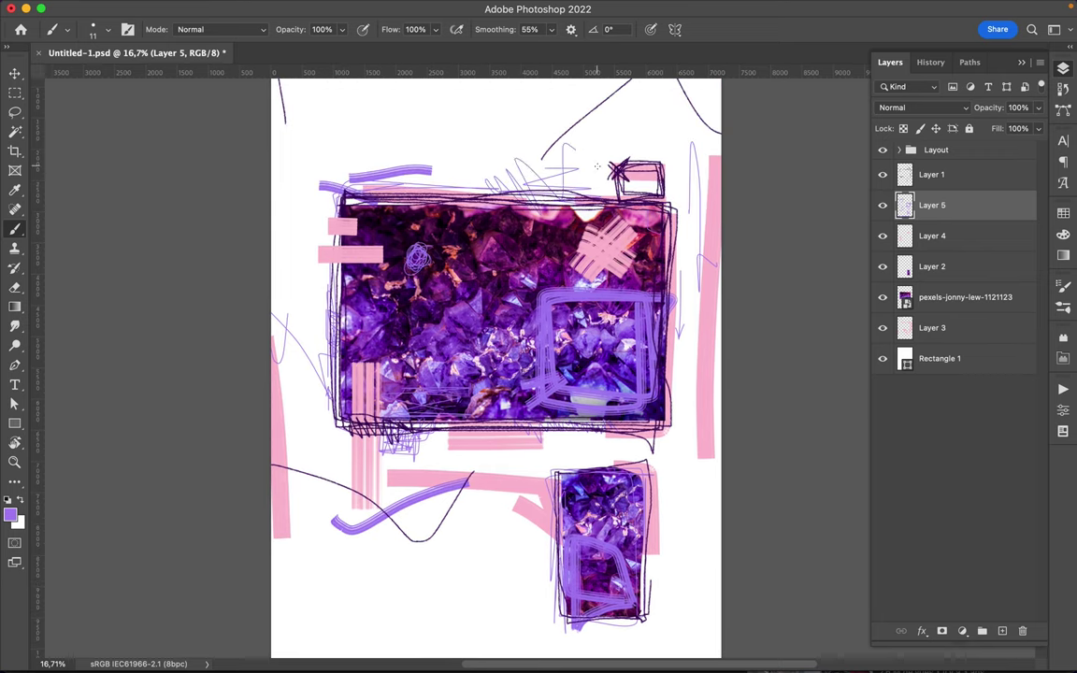
scroll(540, 171, "down", 2)
left_click_drag(393, 308, 414, 138)
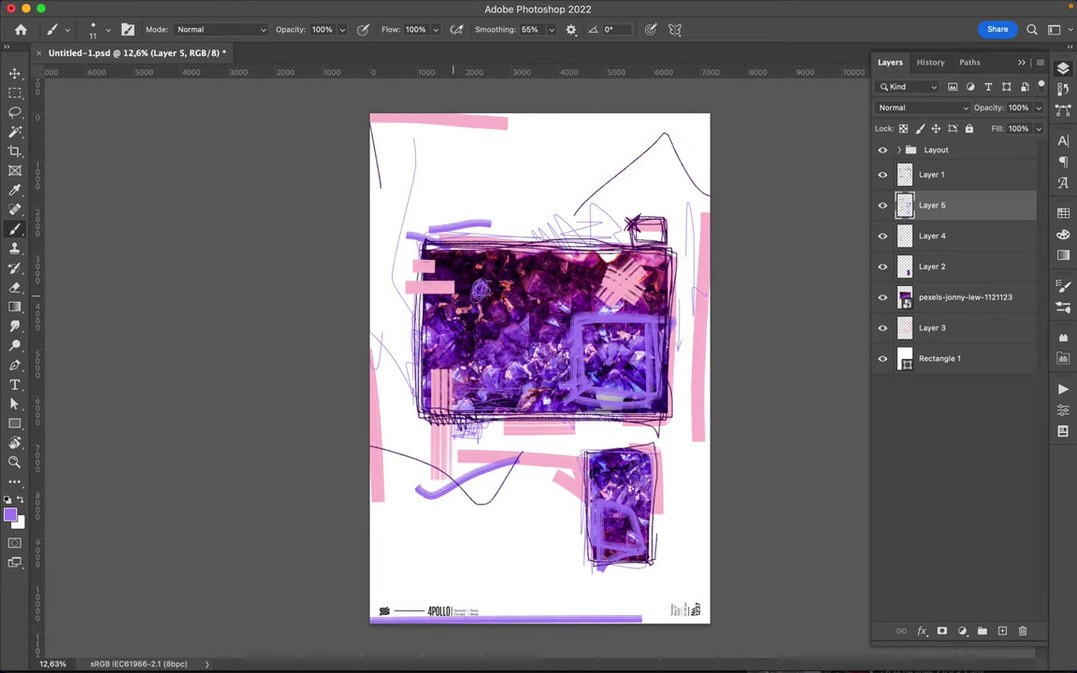
Step: With the 516 px One Sided brush, paint a lavender bar above the lower photo and an L-shaped stroke
right_click(590, 232)
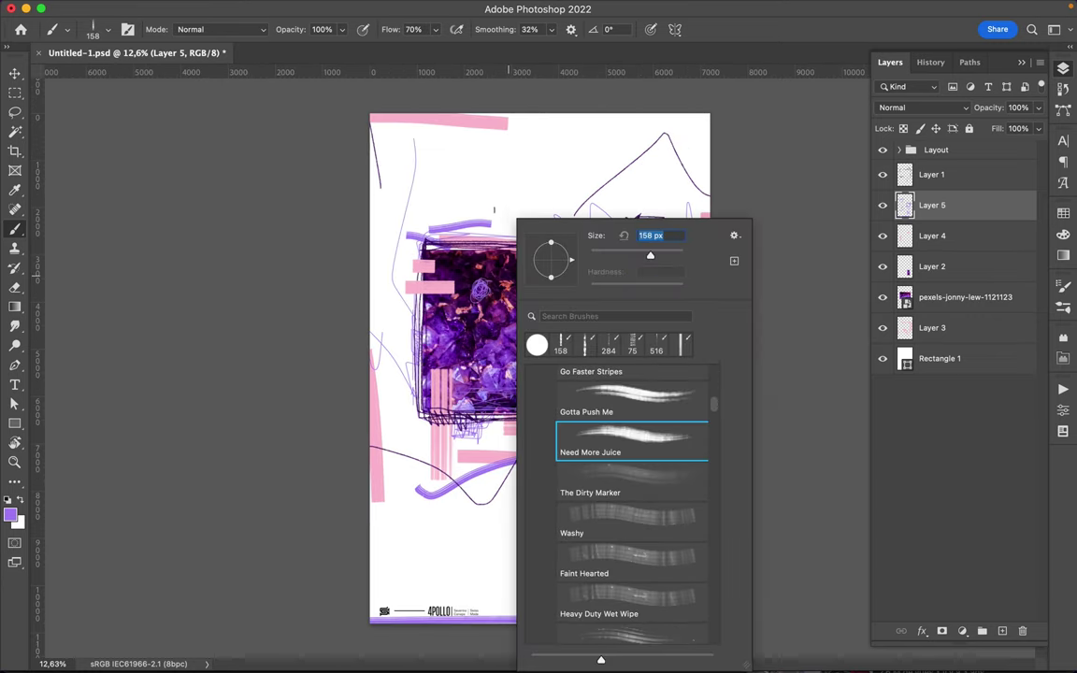
right_click(597, 231)
scroll(636, 524, "down", 5)
left_click(659, 543)
left_click(655, 580)
key("Return")
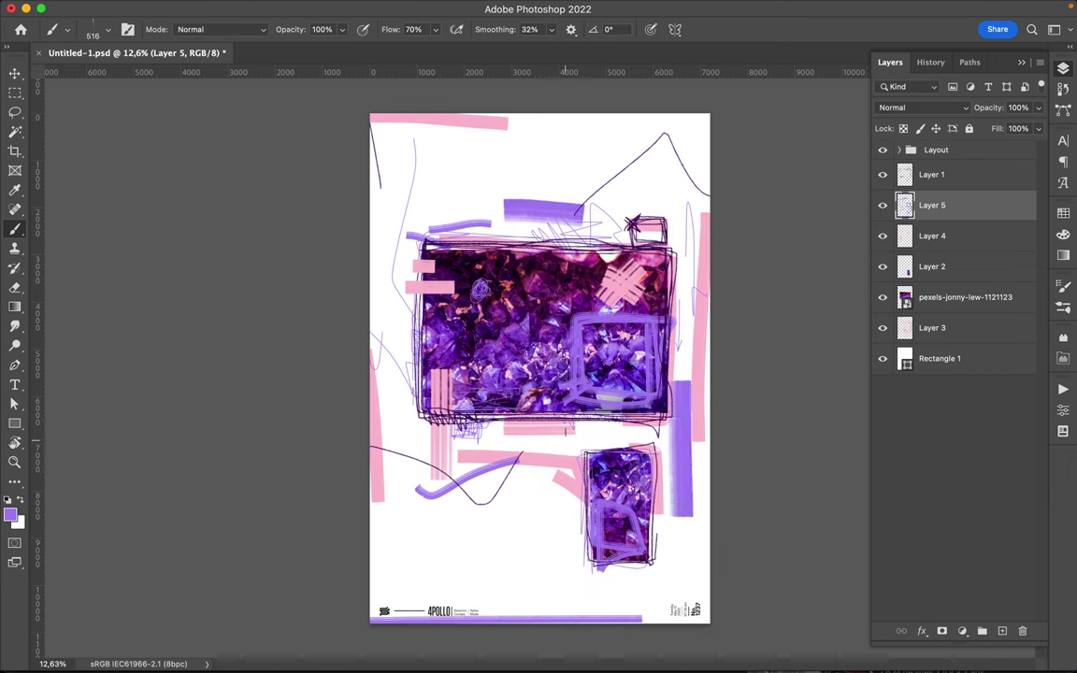
left_click_drag(556, 446, 647, 446)
left_click_drag(531, 327, 449, 360)
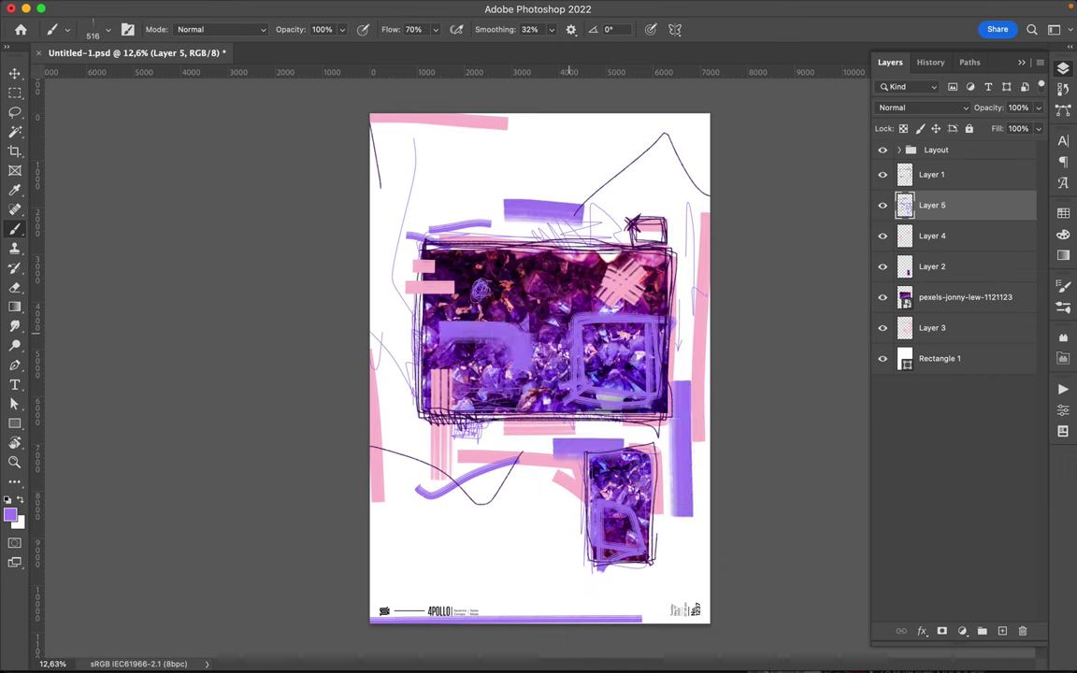
Step: Switch to a marker brush in pink and paint strokes across the main photo
right_click(570, 224)
left_click(711, 420)
scroll(711, 440, "up", 2)
left_click(711, 457)
left_click(1063, 233)
left_click(899, 252)
left_click_drag(560, 329, 613, 365)
Step: Layer pink strokes along the main photo's right and top edges and across its body
left_click_drag(658, 267, 660, 388)
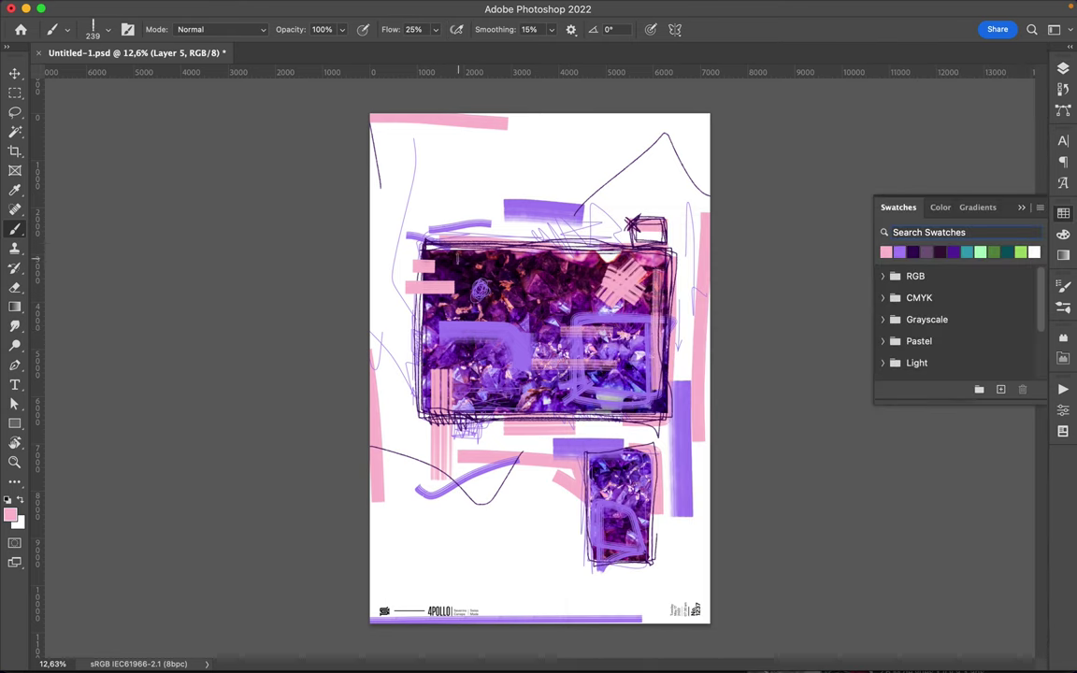
left_click_drag(458, 258, 536, 262)
left_click_drag(465, 318, 549, 322)
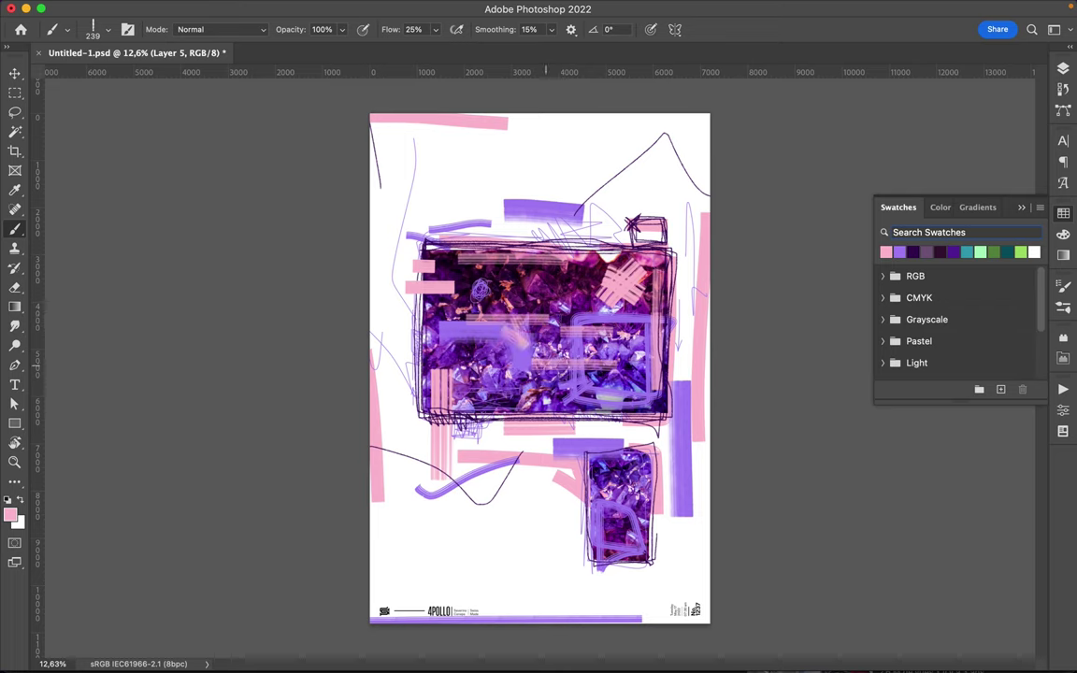
left_click_drag(441, 355, 551, 406)
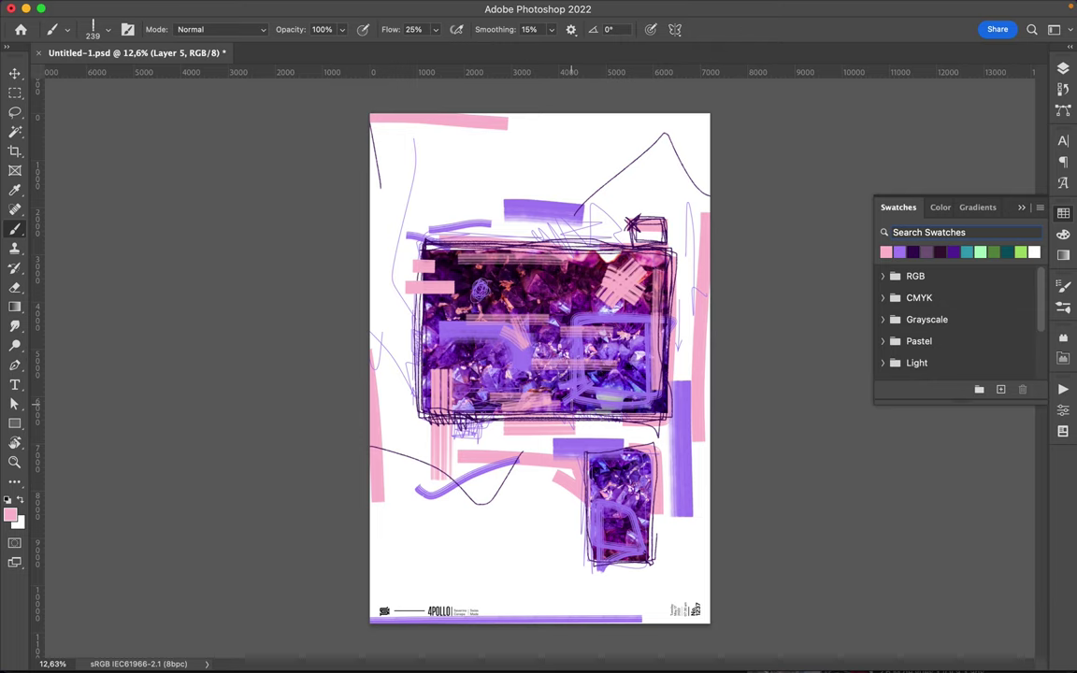
left_click_drag(575, 304, 593, 234)
Step: In dark purple, scribble the main photo's left edge, a loop at the upper-left, and the lower photo's edge
left_click(785, 6)
left_click(510, 241, "alt")
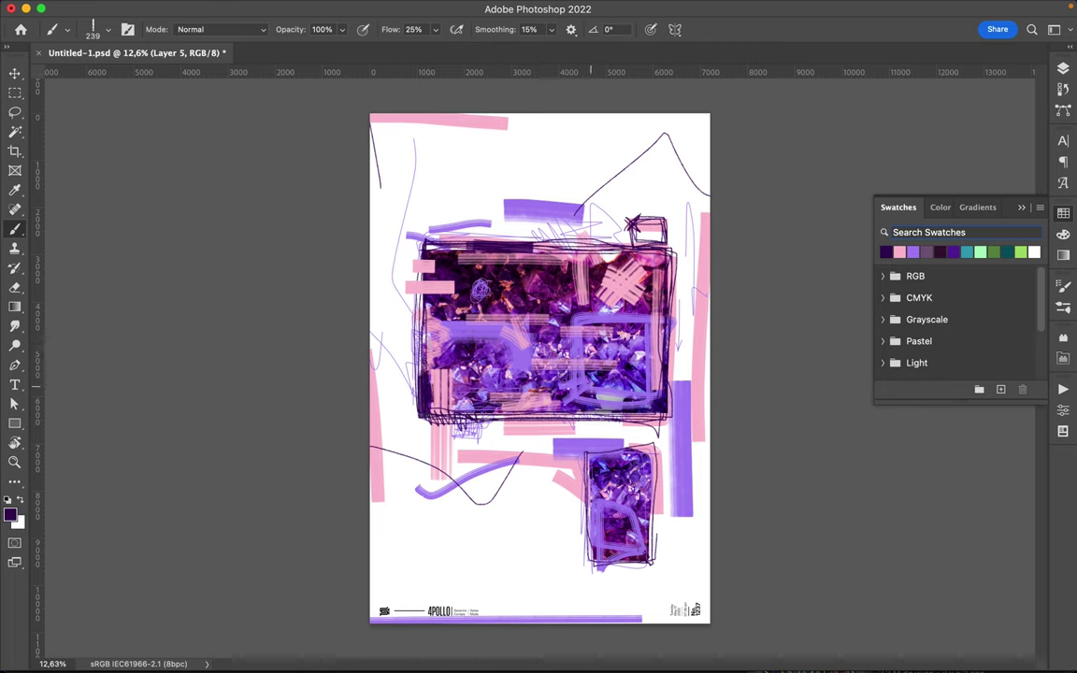
left_click_drag(423, 374, 426, 417)
left_click_drag(398, 187, 486, 229)
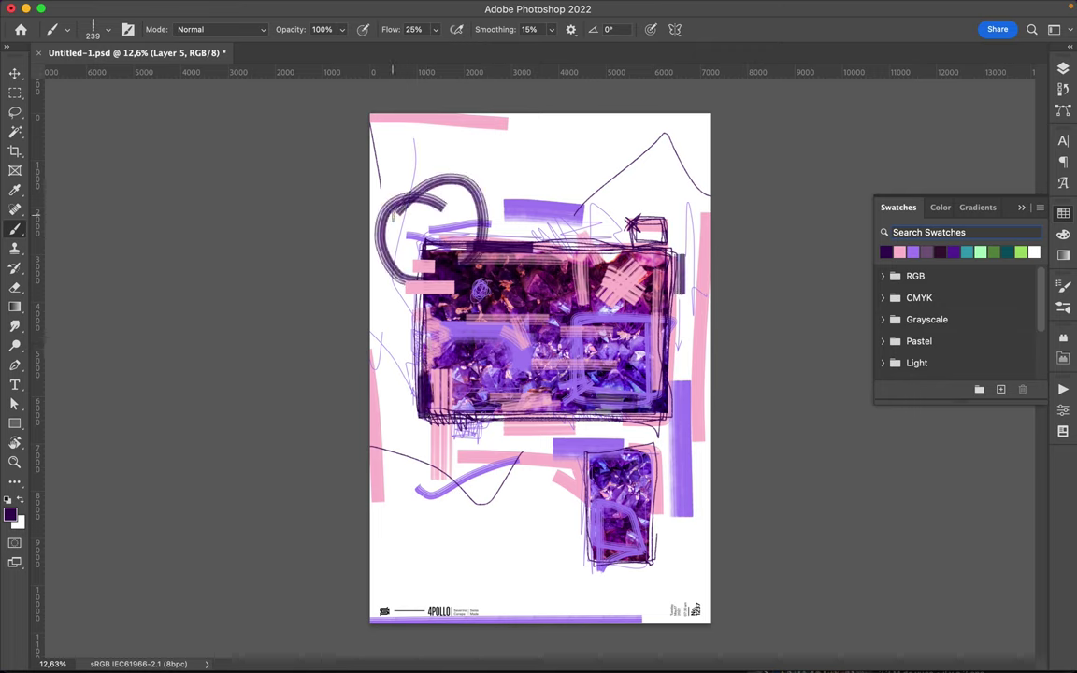
mouse_move(586, 456)
left_mouse_down()
mouse_move(584, 574)
mouse_move(637, 572)
left_mouse_up()
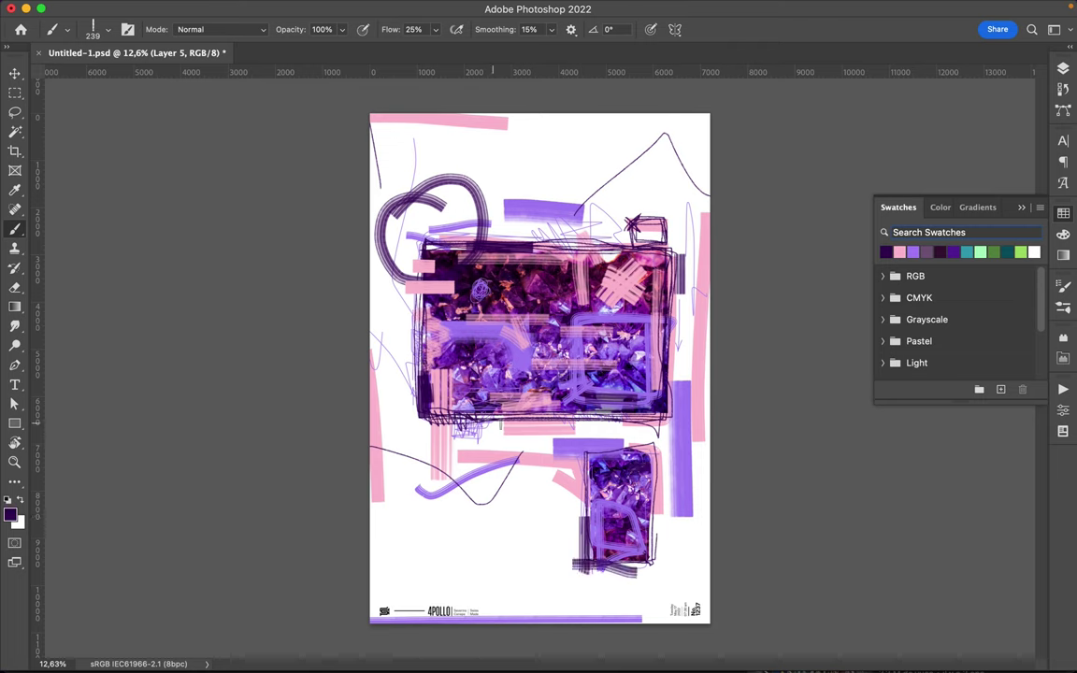
right_click(578, 565)
Step: Switch to the Hard Round brush at 15 px
left_click(690, 471)
left_click(381, 269)
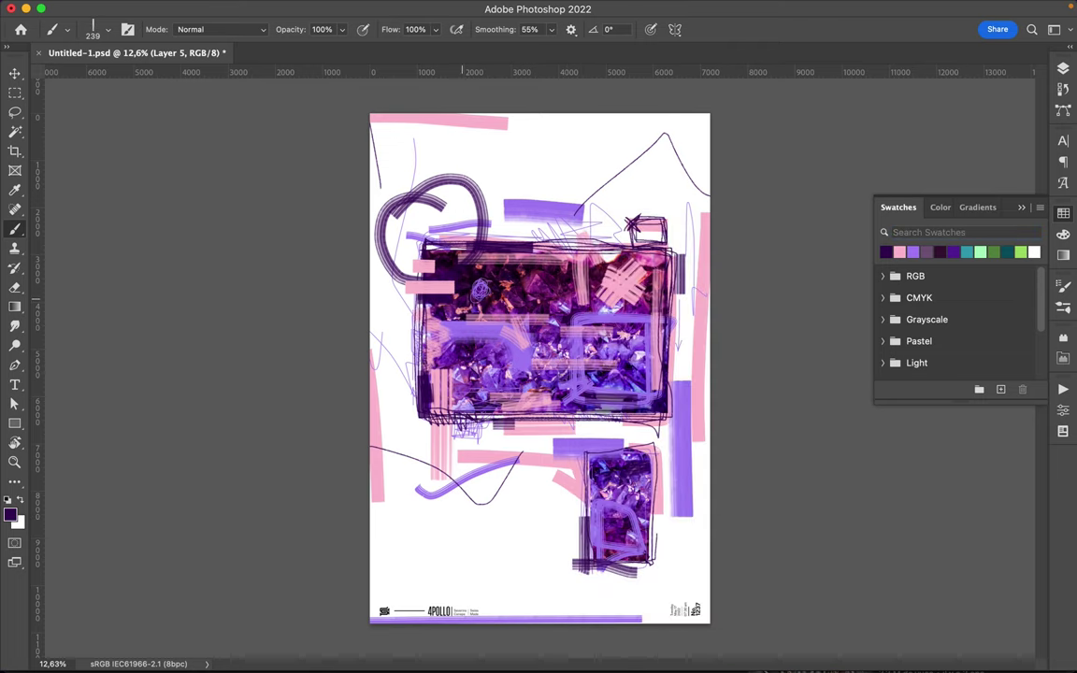
right_click(521, 229)
scroll(641, 484, "down", 10)
scroll(642, 485, "up", 10)
left_click(608, 447)
left_click_drag(654, 255, 589, 257)
key("Return")
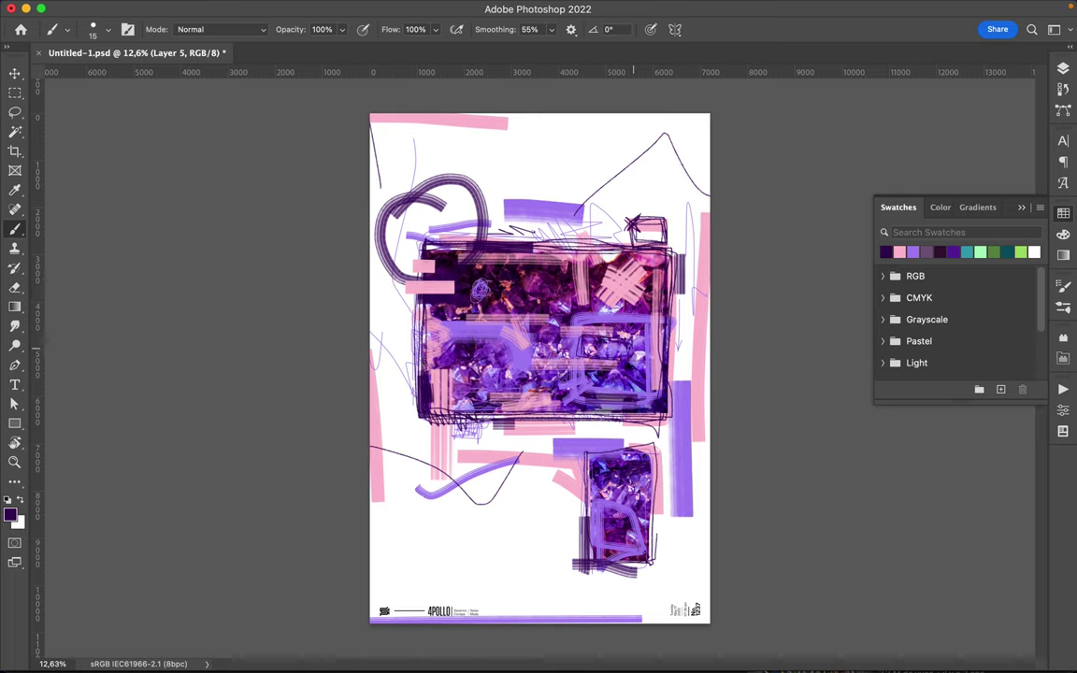
Step: Draw a thin dark stroke at the right, outline the top purple bar, and save the poster
left_click_drag(707, 352, 701, 413)
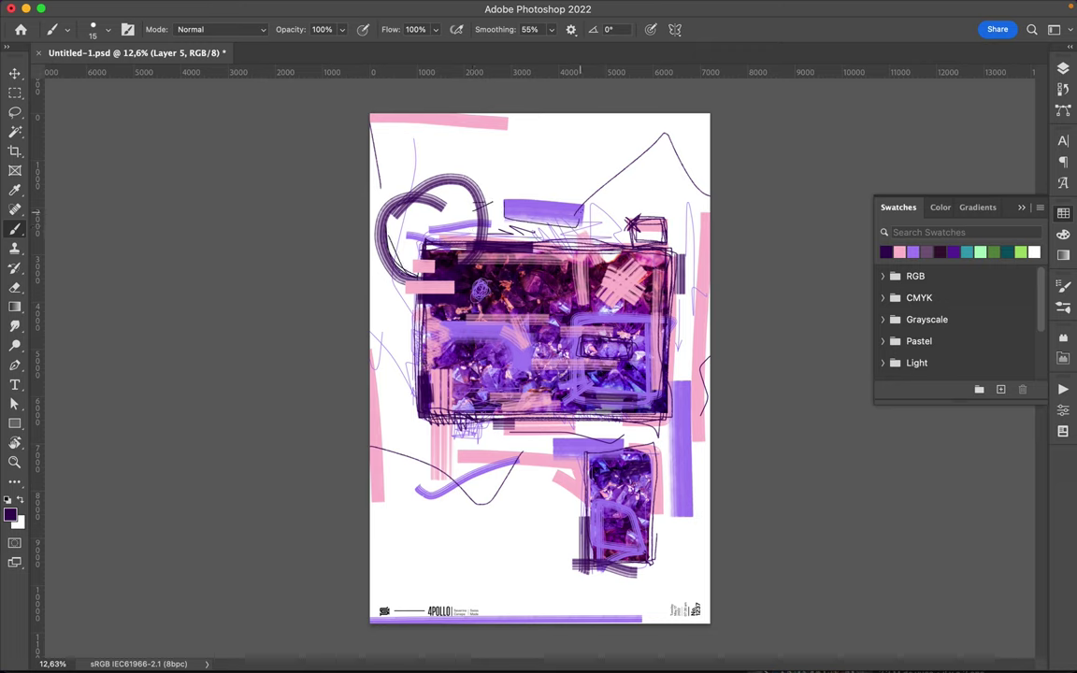
left_click_drag(503, 204, 500, 224)
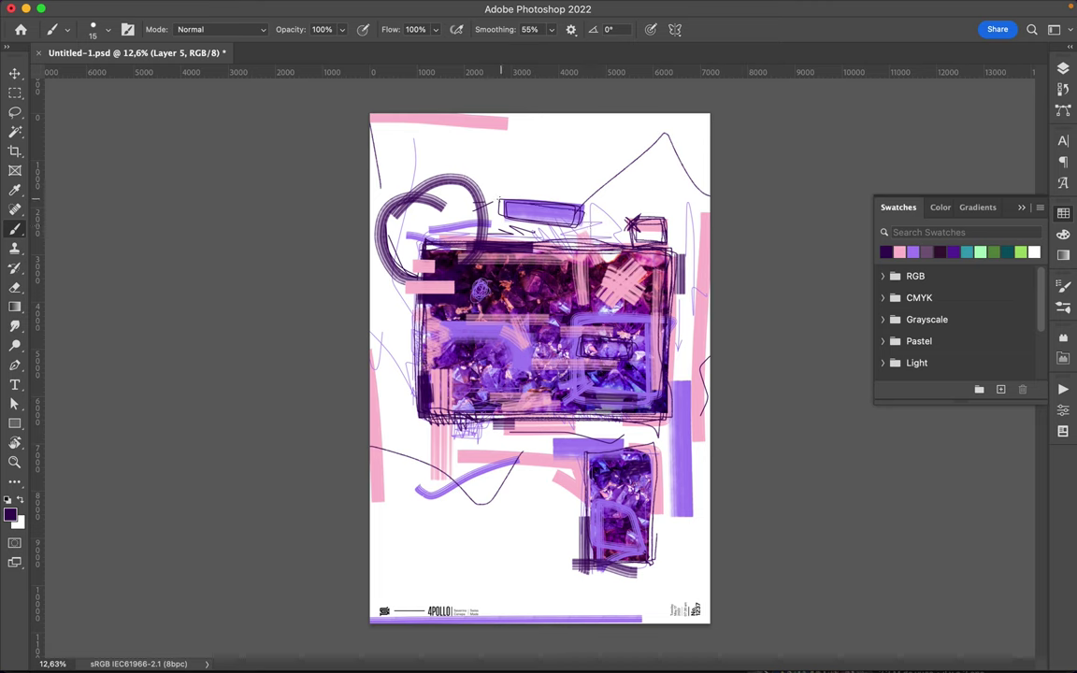
key("super+s")
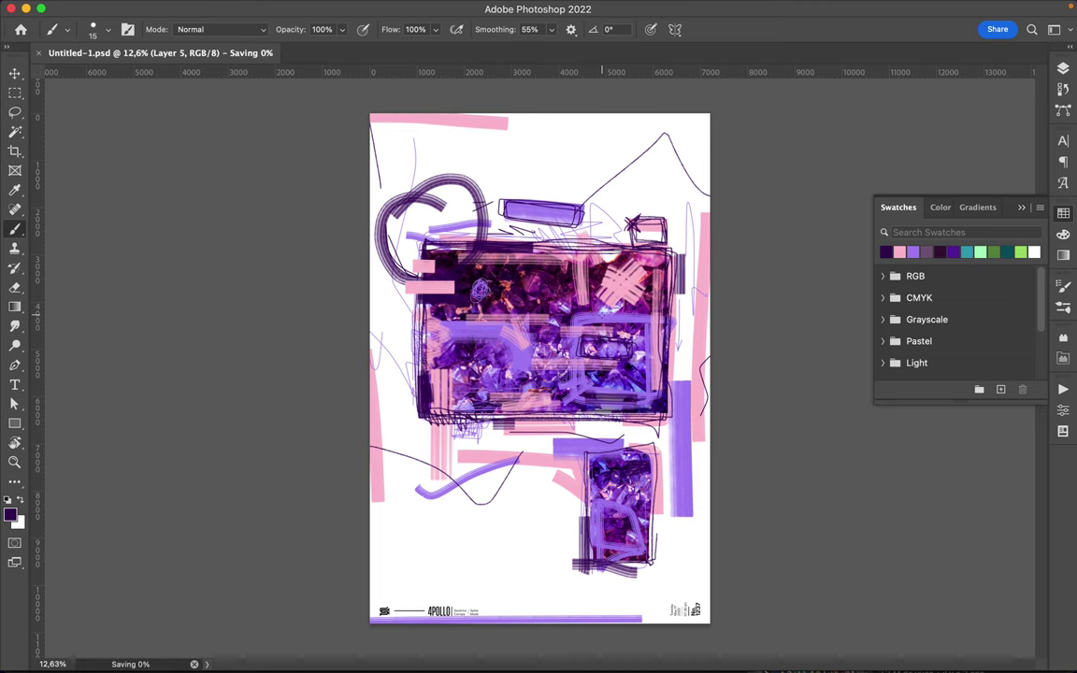